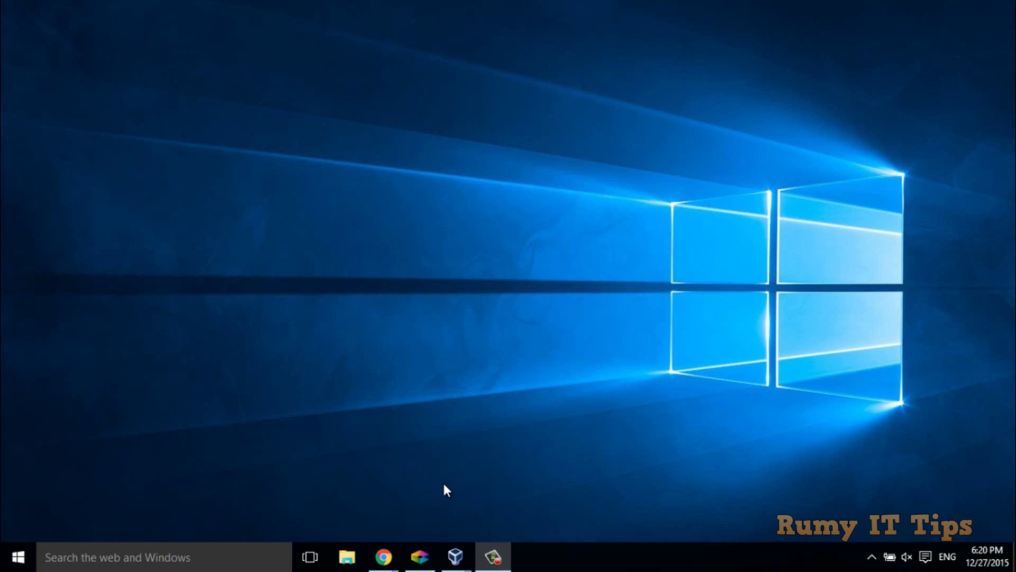
Step: Bring the FileHippo homepage forward, browse its popular software including CCleaner, then switch to the Secure Eraser tab
mouse_move(396, 553)
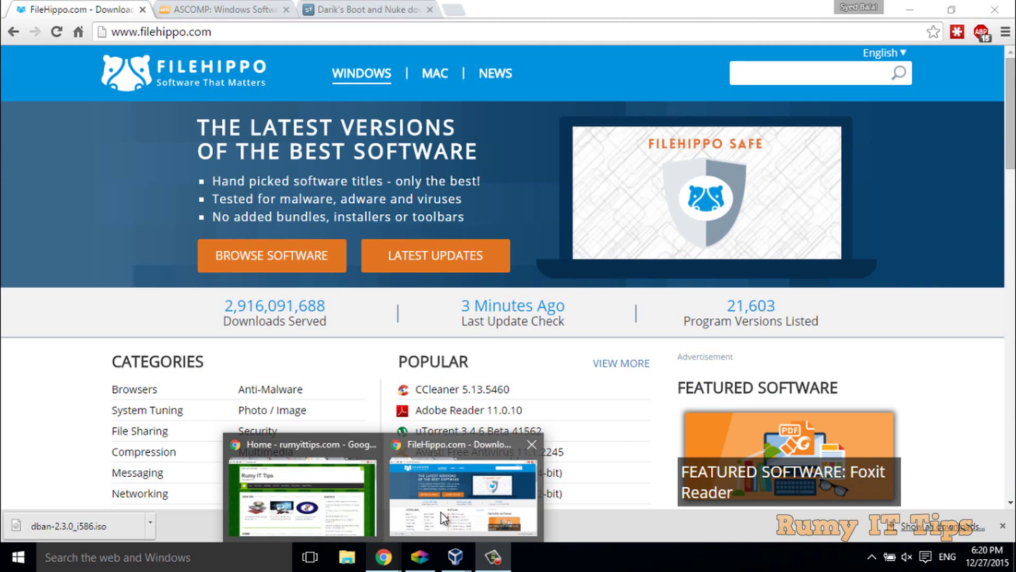
left_click(440, 512)
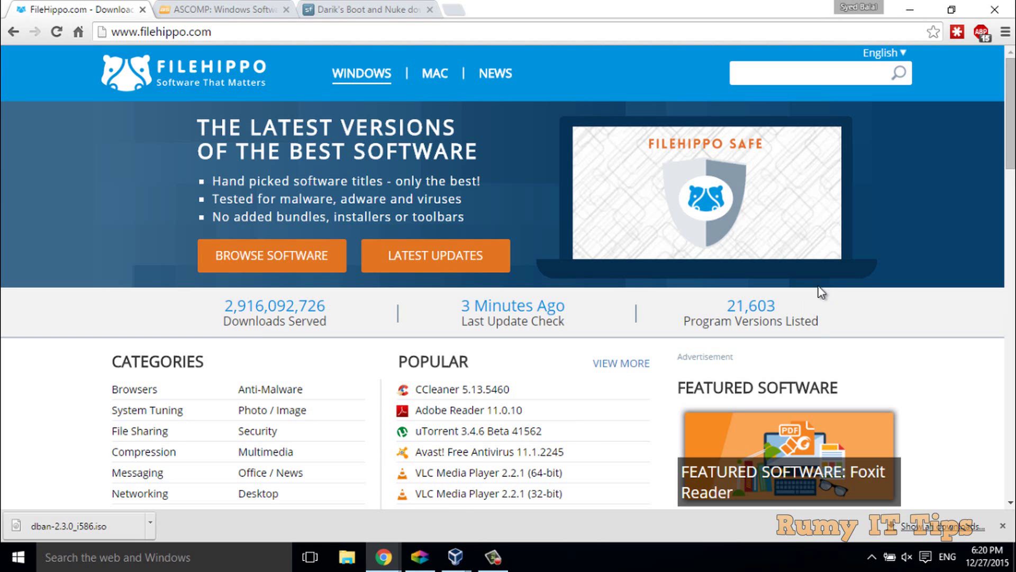
scroll(1011, 148, "down", 2)
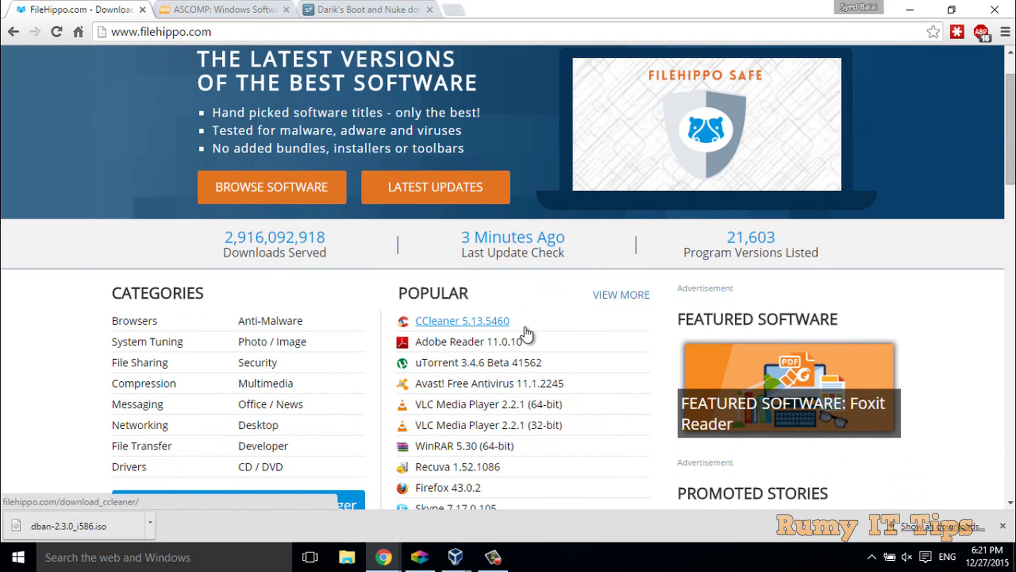
left_click(253, 9)
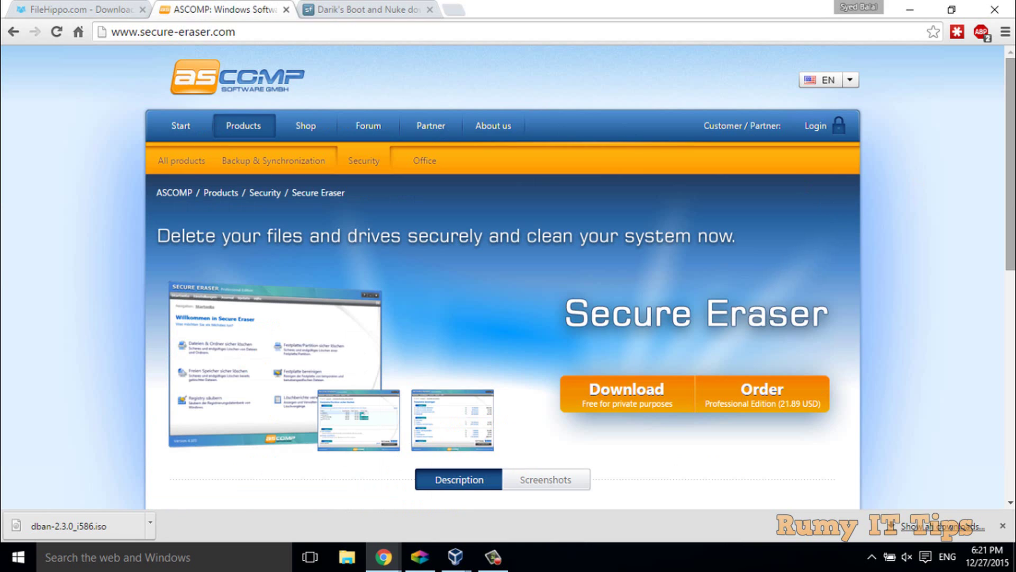
Step: Scroll to the Secure Eraser Overview, then switch to the Darik's Boot and Nuke SourceForge tab
scroll(508, 275, "down", 3)
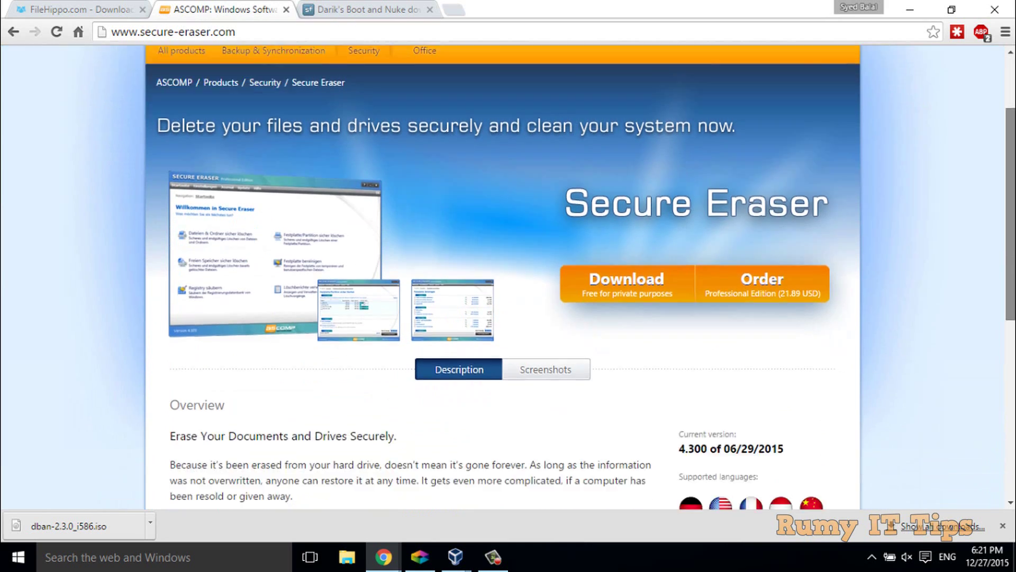
scroll(508, 275, "down", 1)
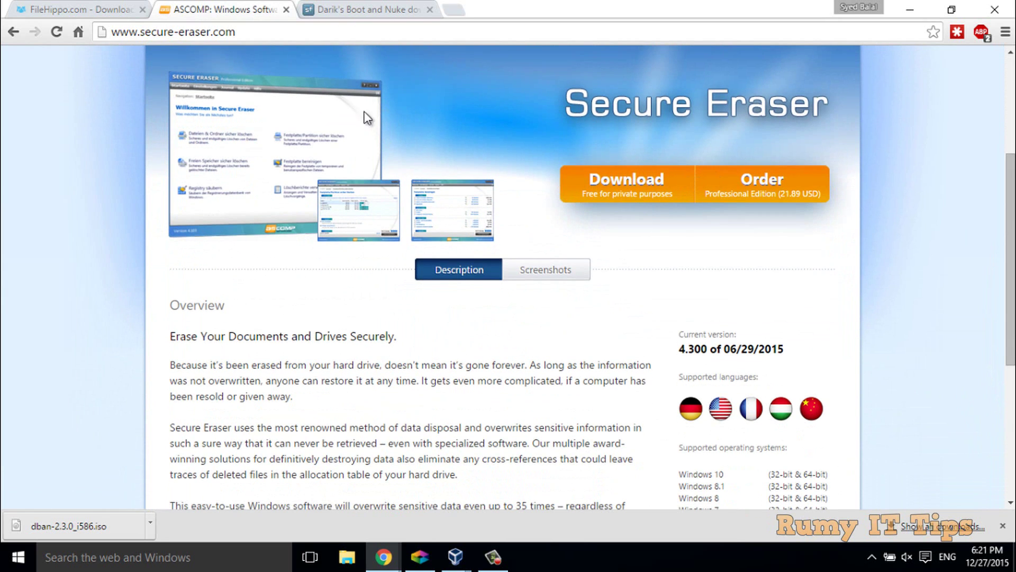
left_click(355, 9)
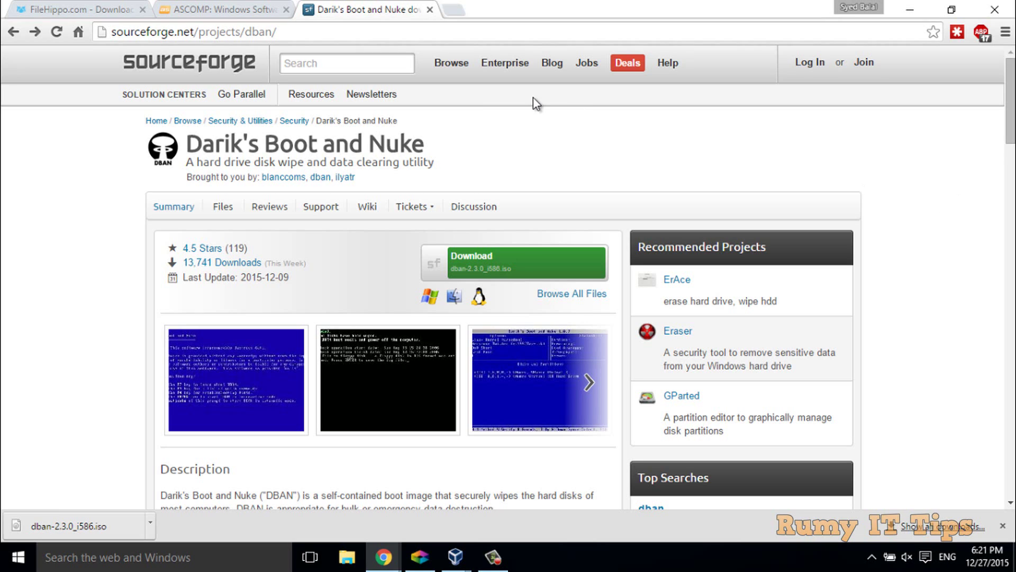
Step: Open FileHippo's CCleaner download page
left_click(224, 7)
left_click(92, 9)
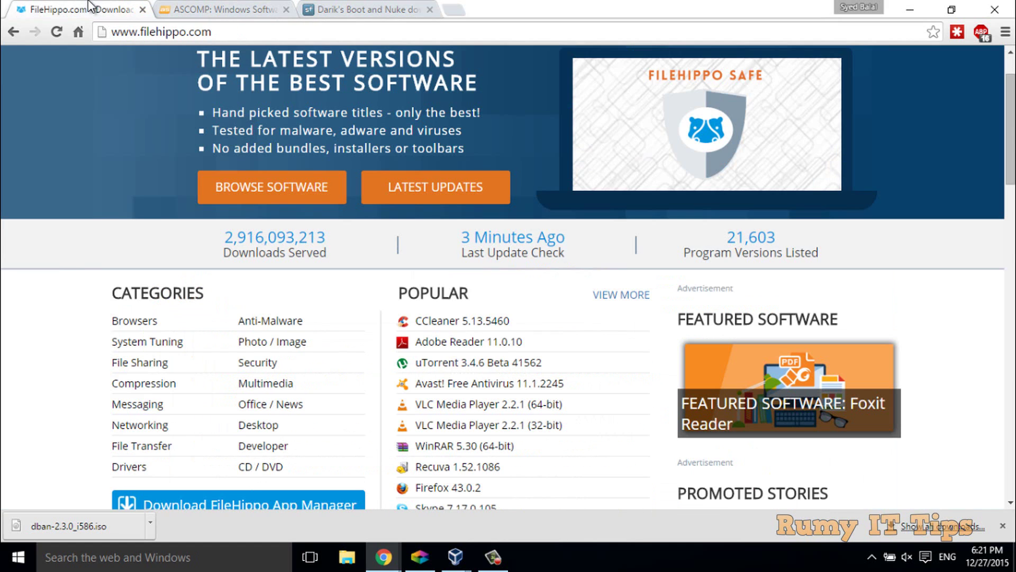
left_click(482, 323)
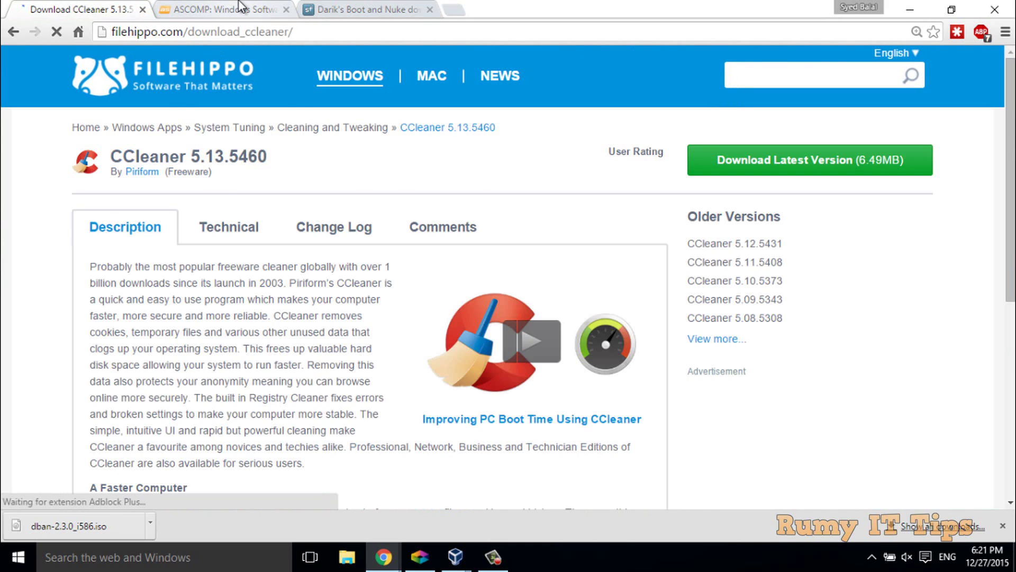
Step: Start the free Secure Eraser download, then cancel it from the download menu
key("ctrl+Tab")
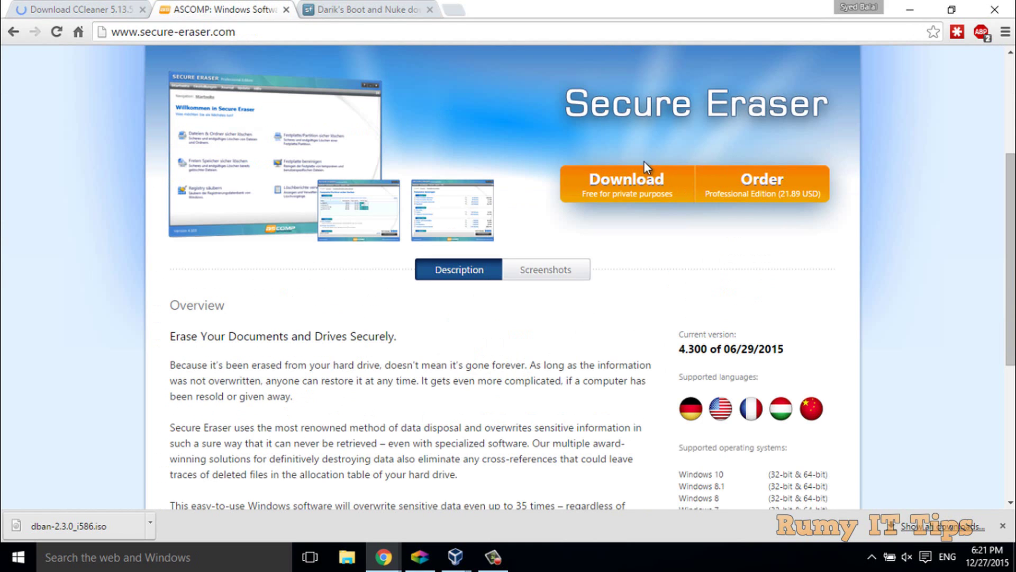
left_click(635, 186)
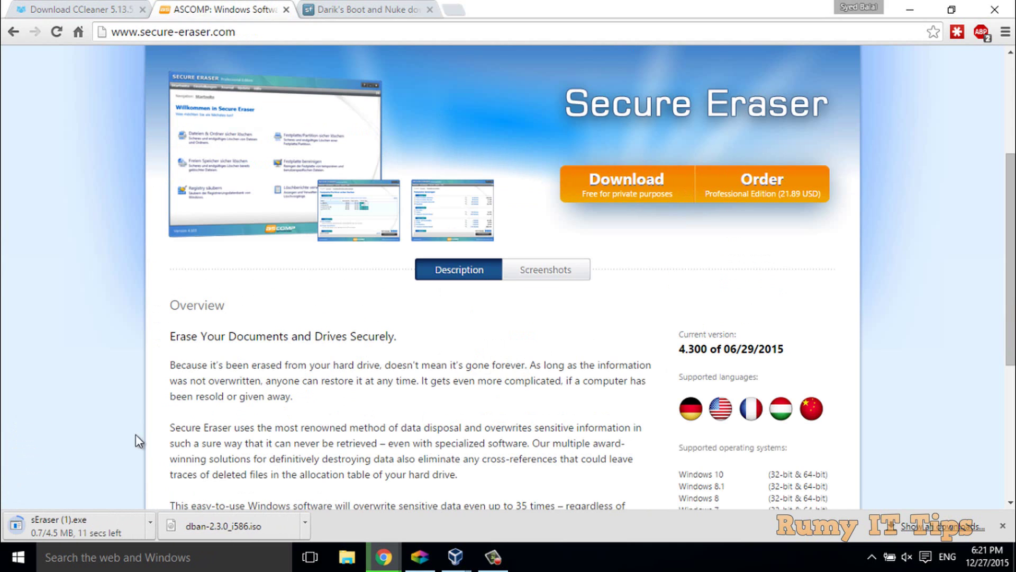
left_click(151, 527)
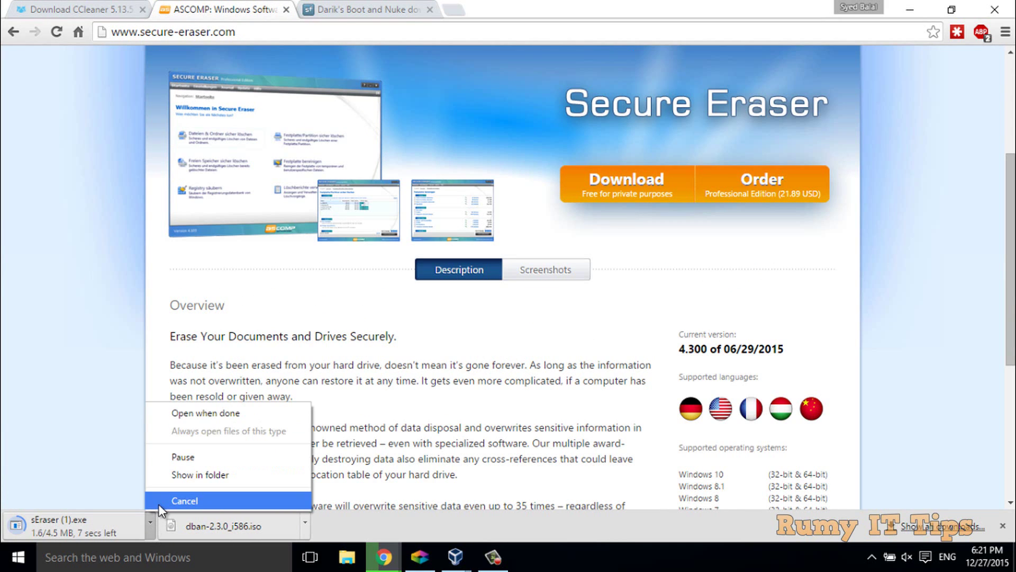
left_click(158, 503)
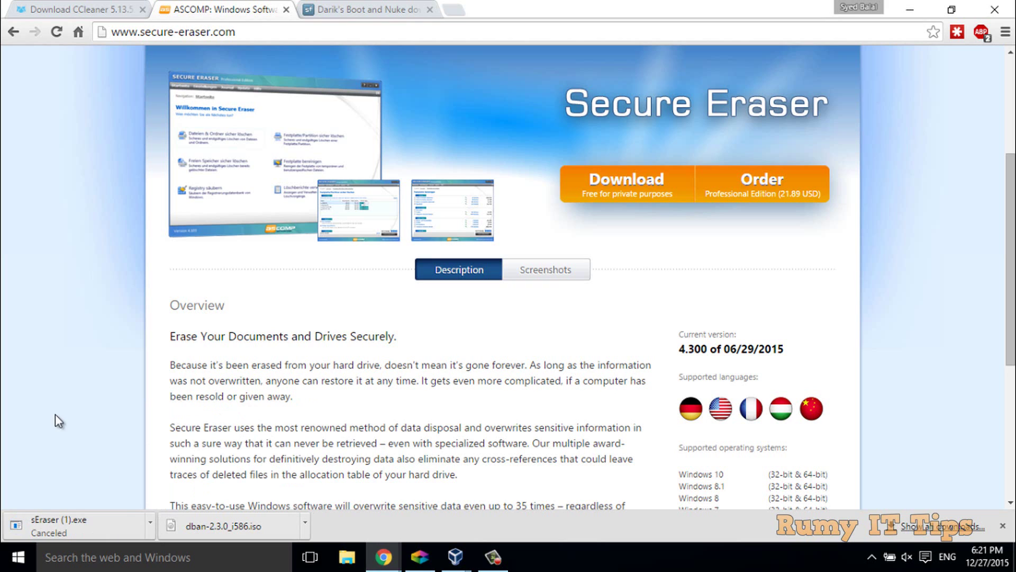
Step: Return to the Darik's Boot and Nuke page
left_click(344, 6)
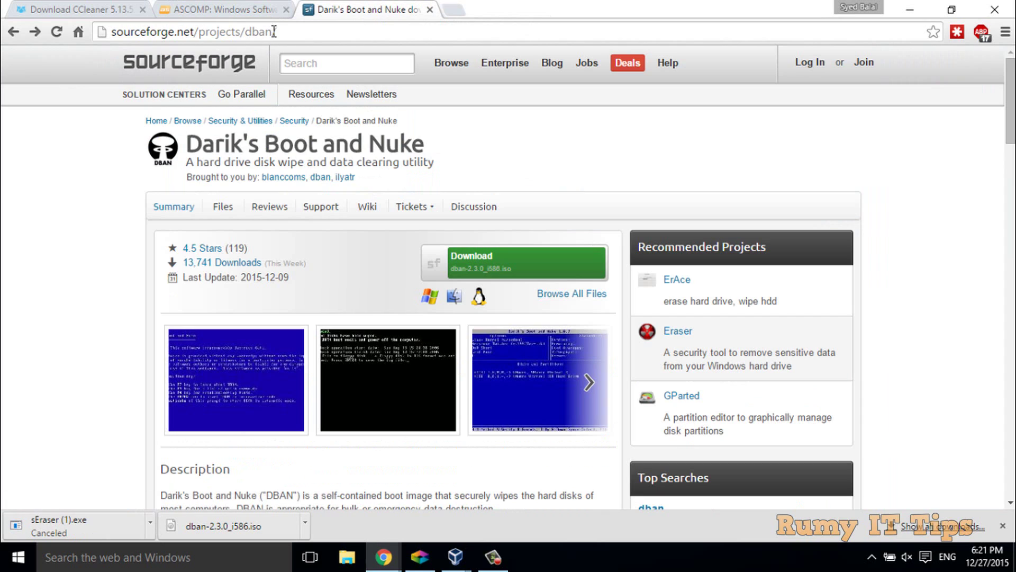
left_click_drag(272, 32, 251, 30)
left_click(303, 61)
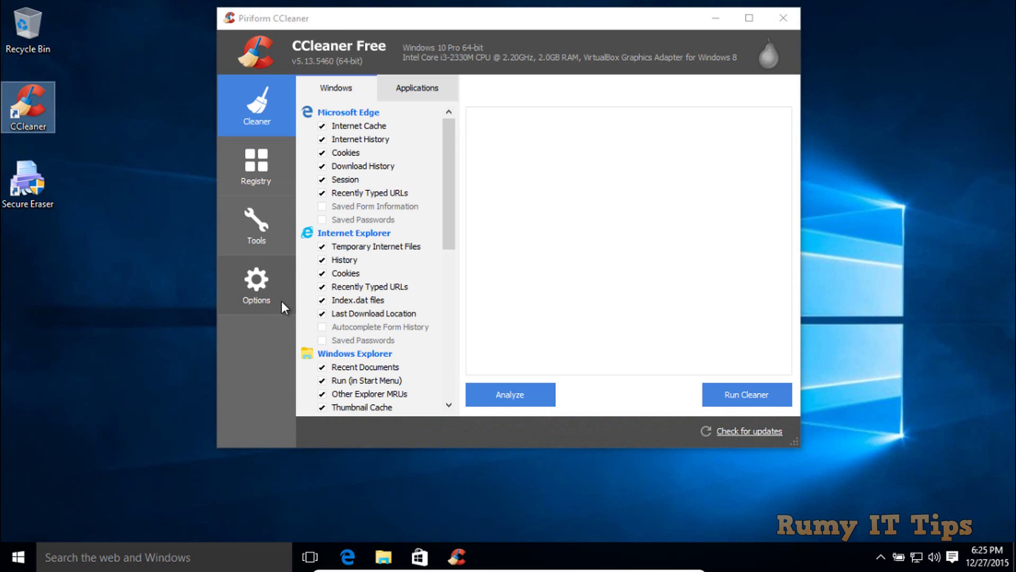
Step: Open Drive Wiper from CCleaner's Tools section
left_click(261, 230)
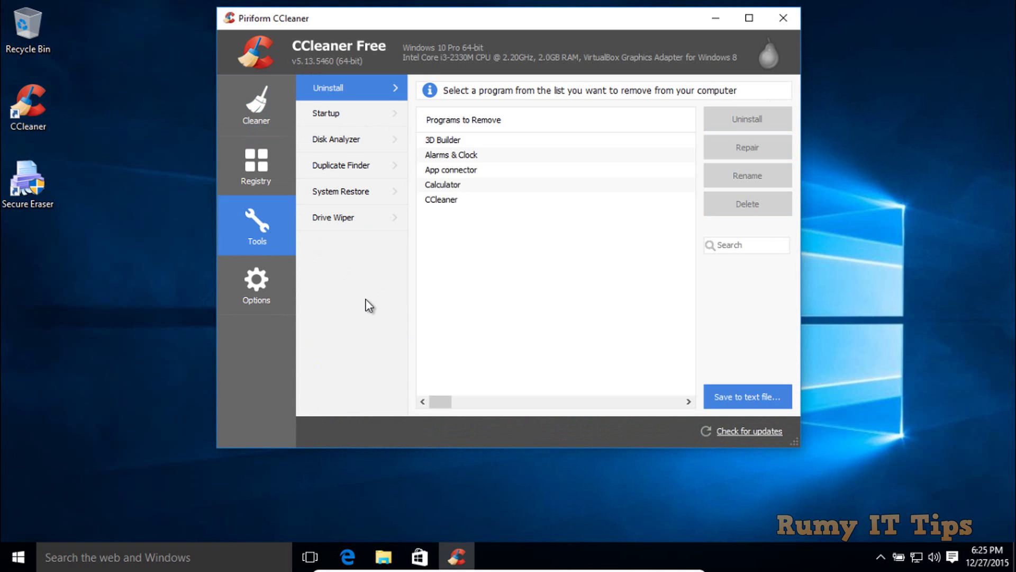
left_click(354, 220)
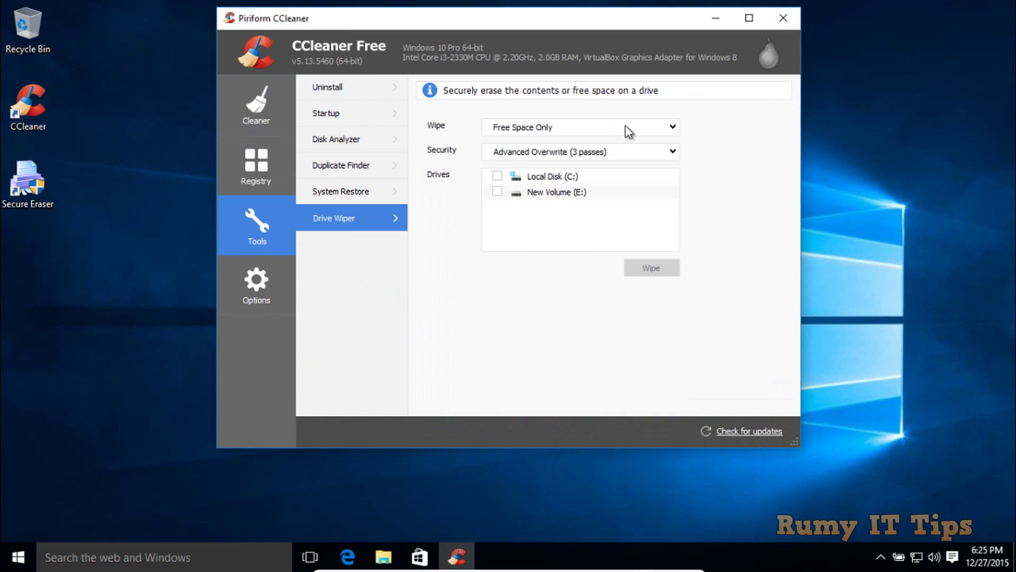
Step: Wipe New Volume (E:) as Entire Drive with Advanced Overwrite (3 passes)
left_click(642, 127)
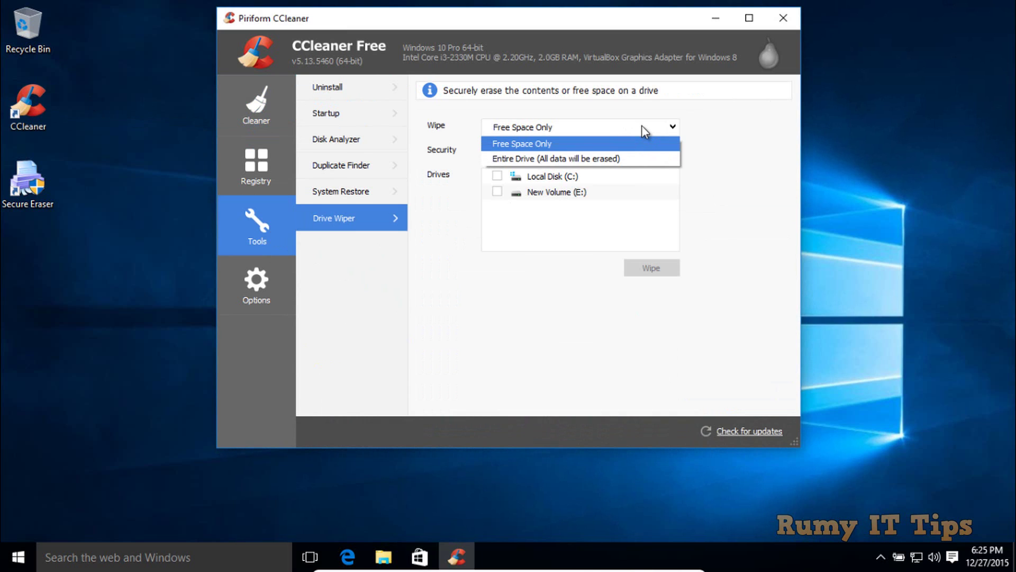
left_click(627, 158)
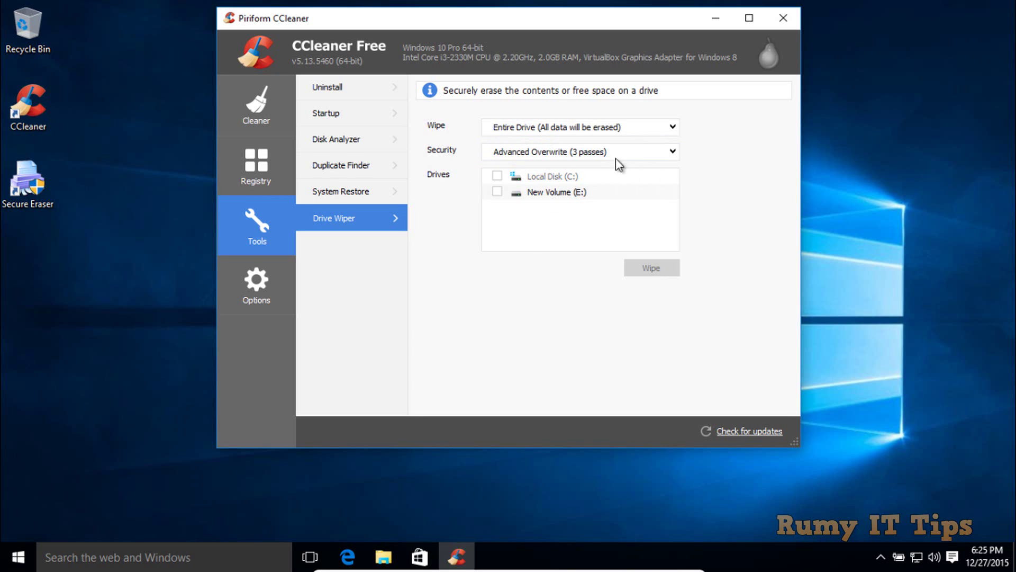
left_click(673, 155)
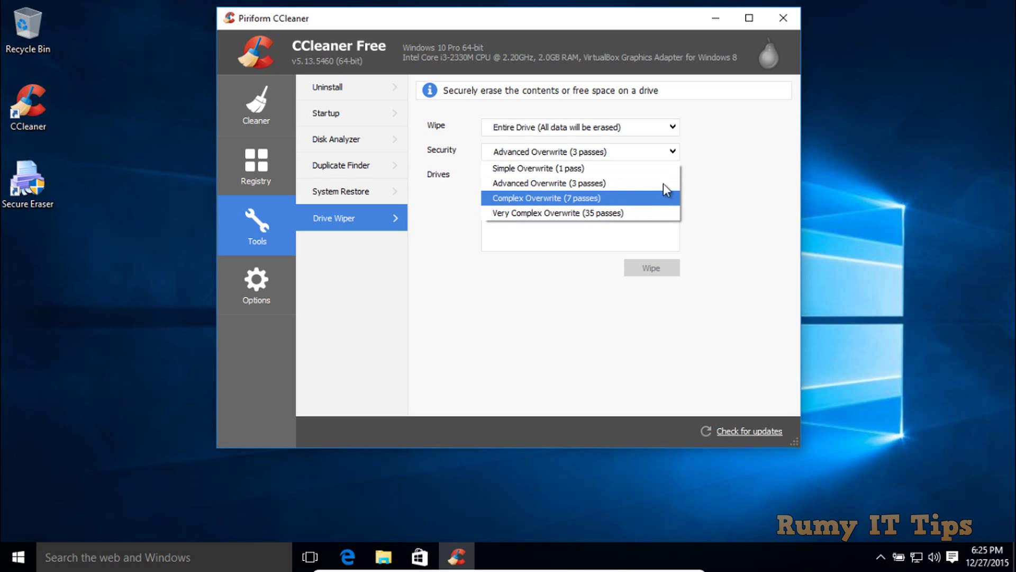
left_click(713, 188)
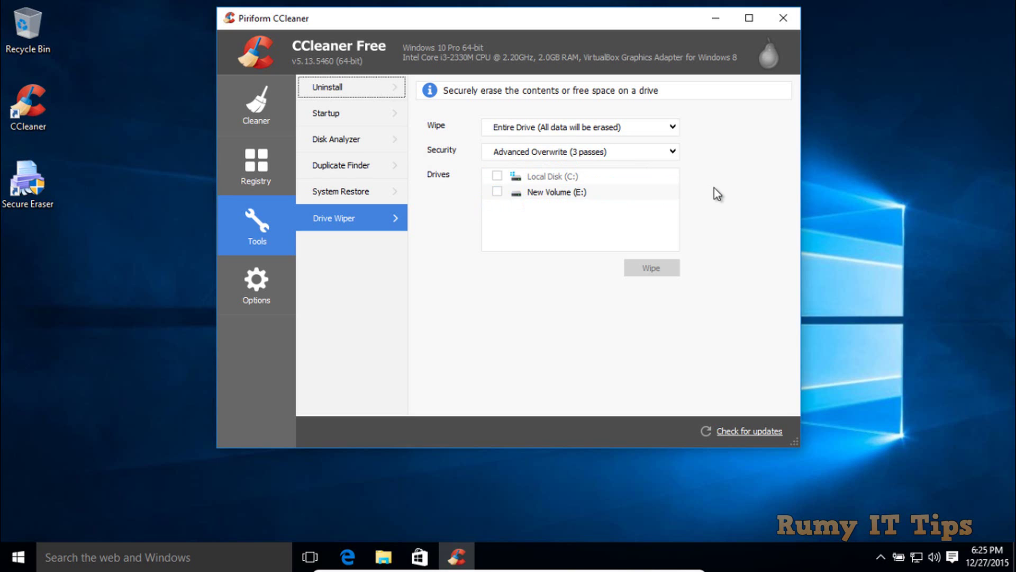
left_click(497, 191)
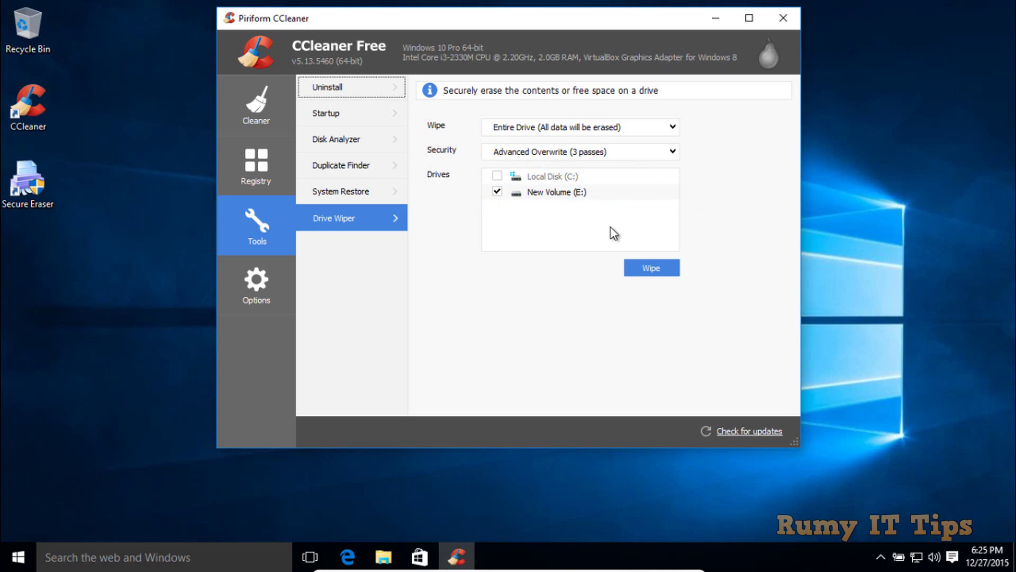
left_click(646, 271)
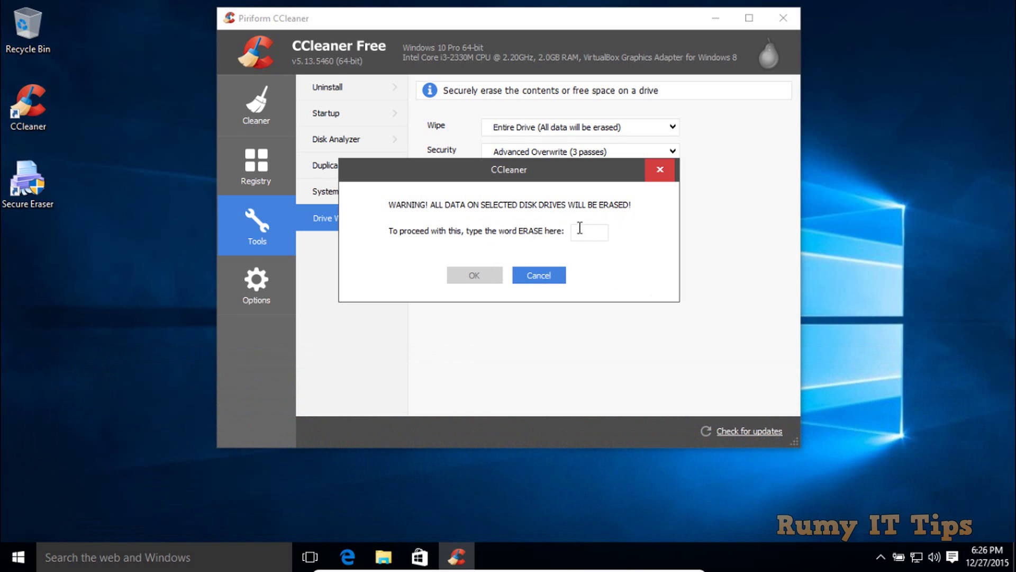
Step: Dismiss the ERASE warning without wiping, then close CCleaner
left_click(543, 273)
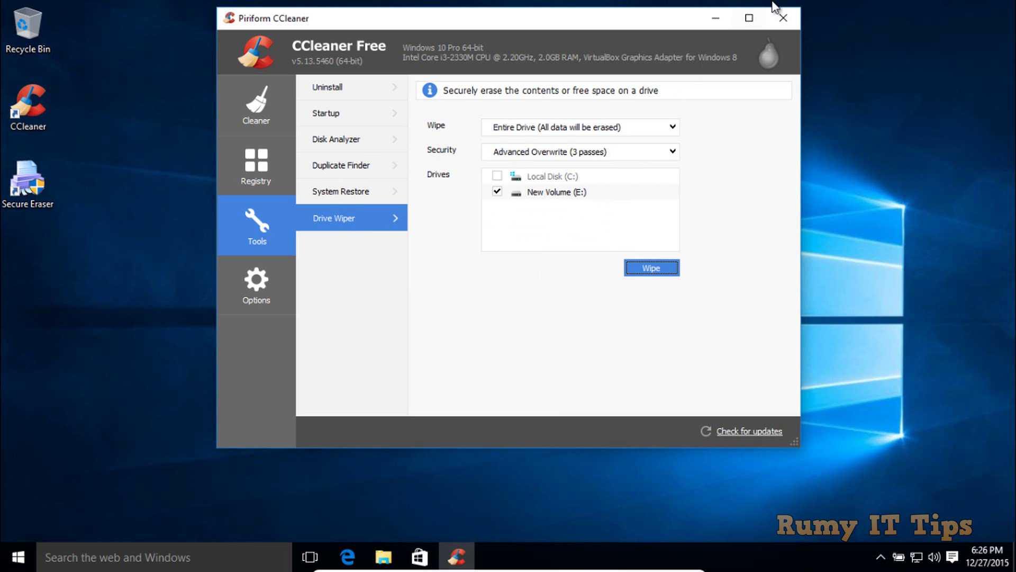
left_click(783, 17)
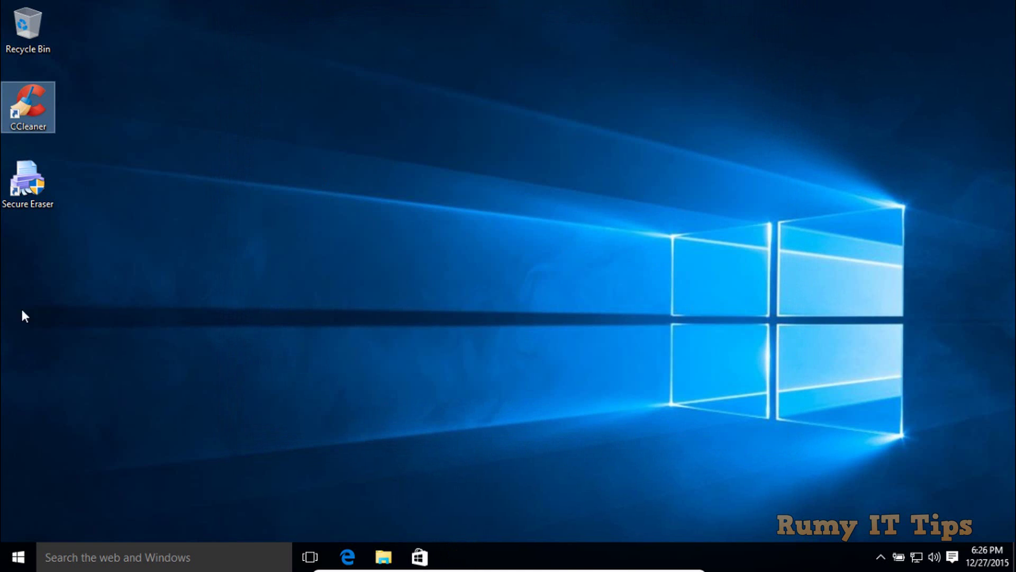
Step: Launch Secure Eraser from the desktop and go to Drive/partition deletion
double_click(30, 194)
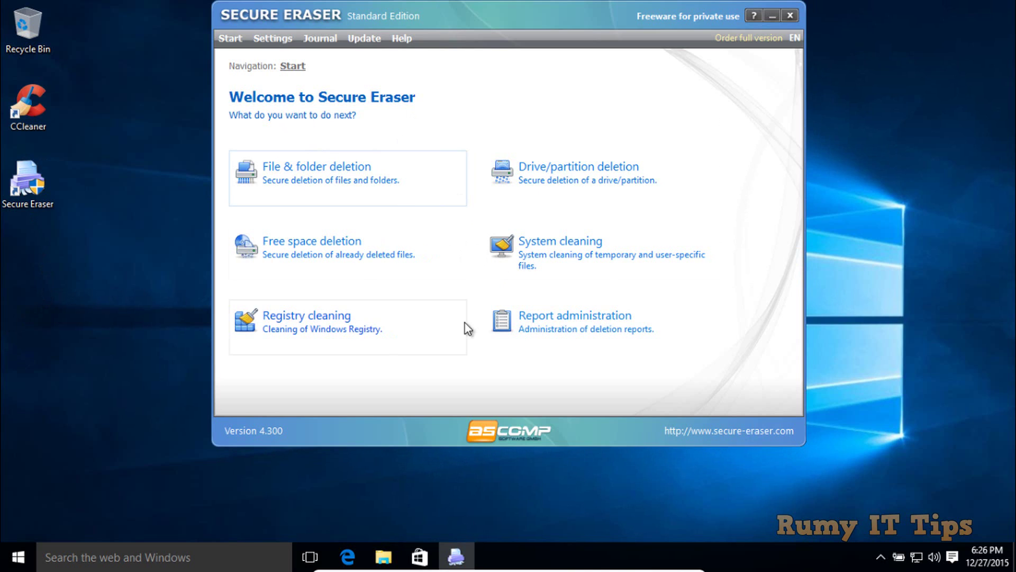
left_click(675, 177)
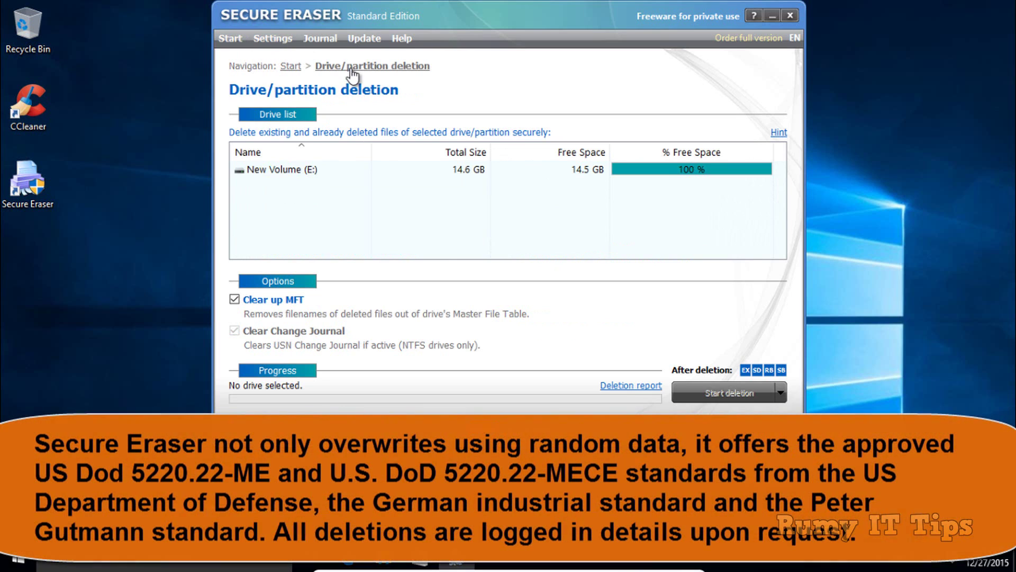
Step: Select New Volume (E:) and expand the wipe standards list beside Start deletion
left_click(442, 168)
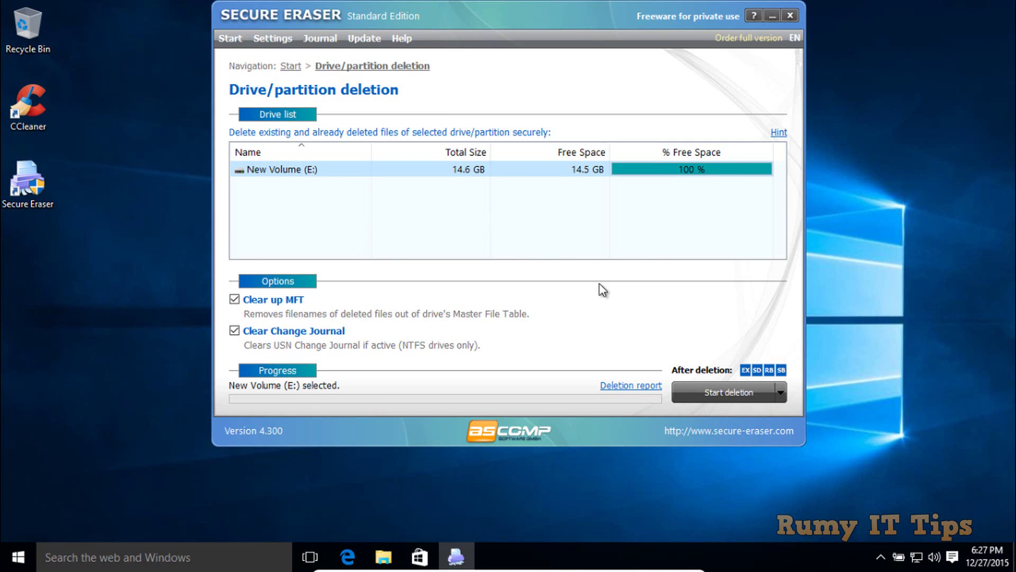
left_click(781, 392)
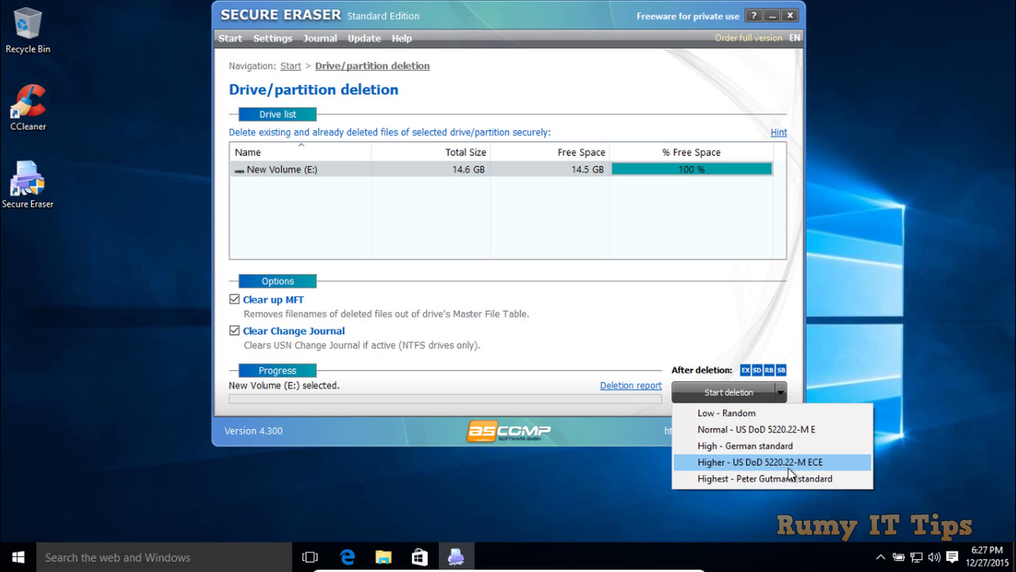
Step: Start a Peter Gutmann wipe of New Volume (E:), cancel it, and close the Edge window
left_click(841, 477)
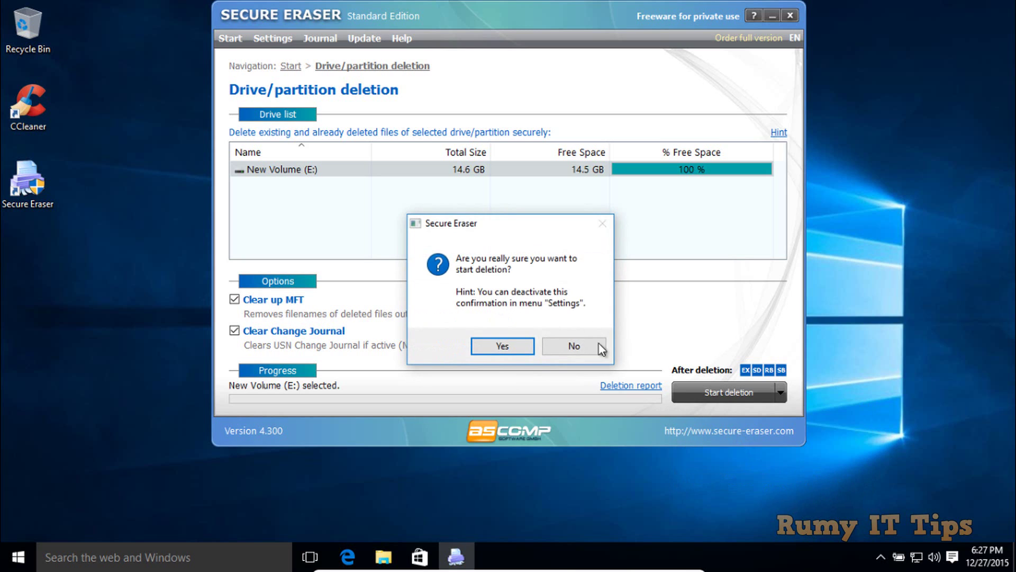
left_click(482, 346)
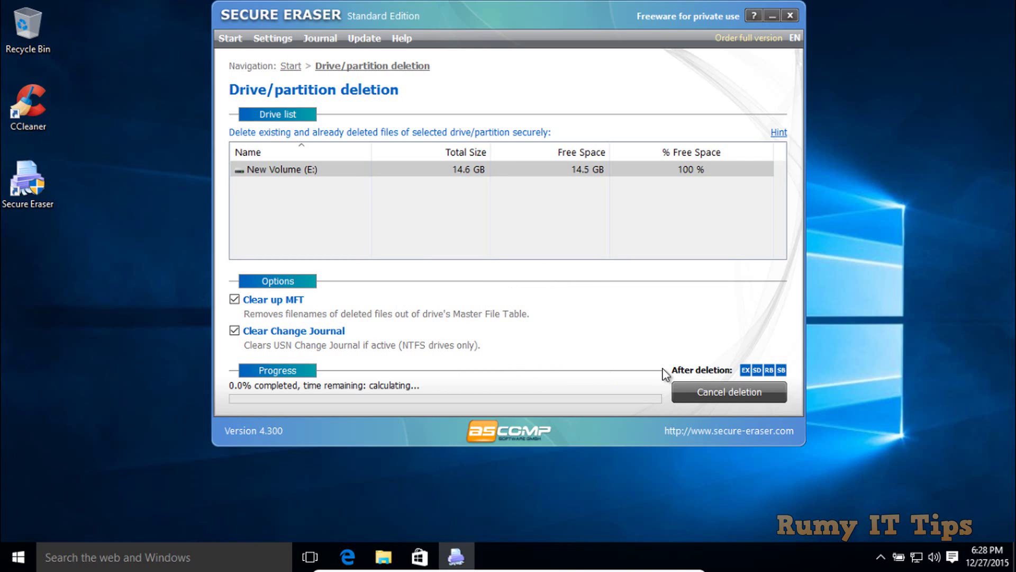
left_click(700, 392)
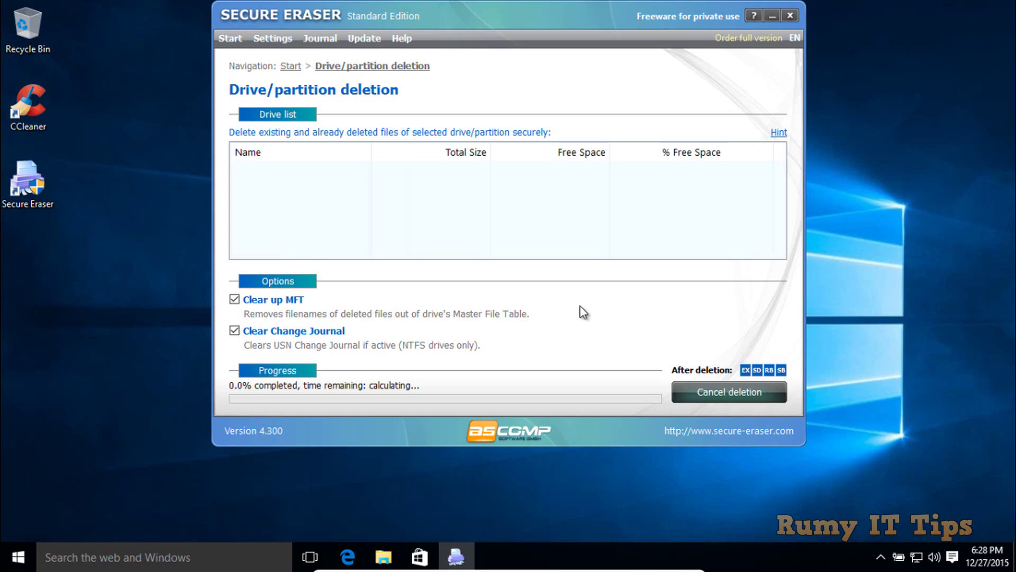
left_click(732, 175)
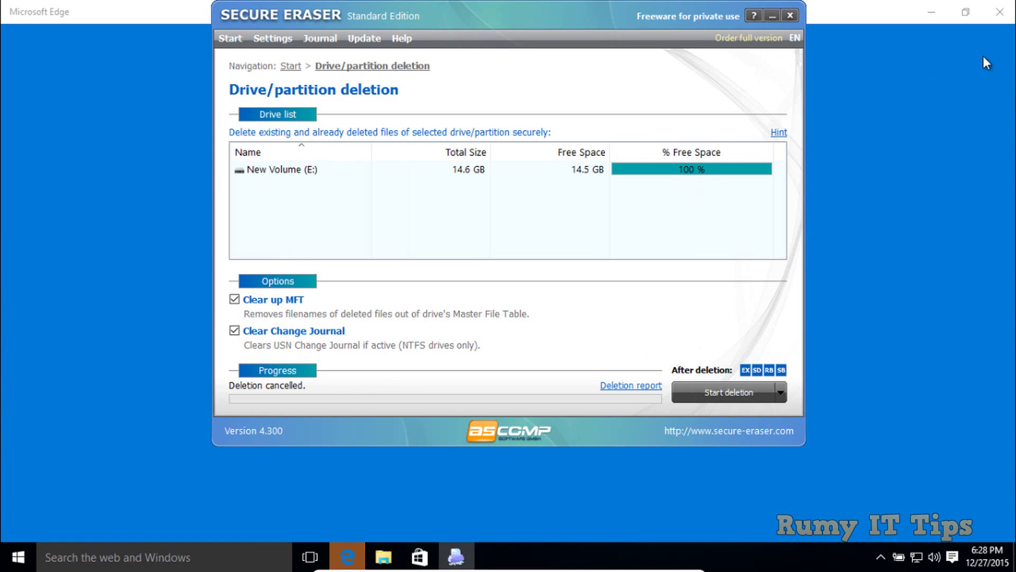
left_click(1003, 12)
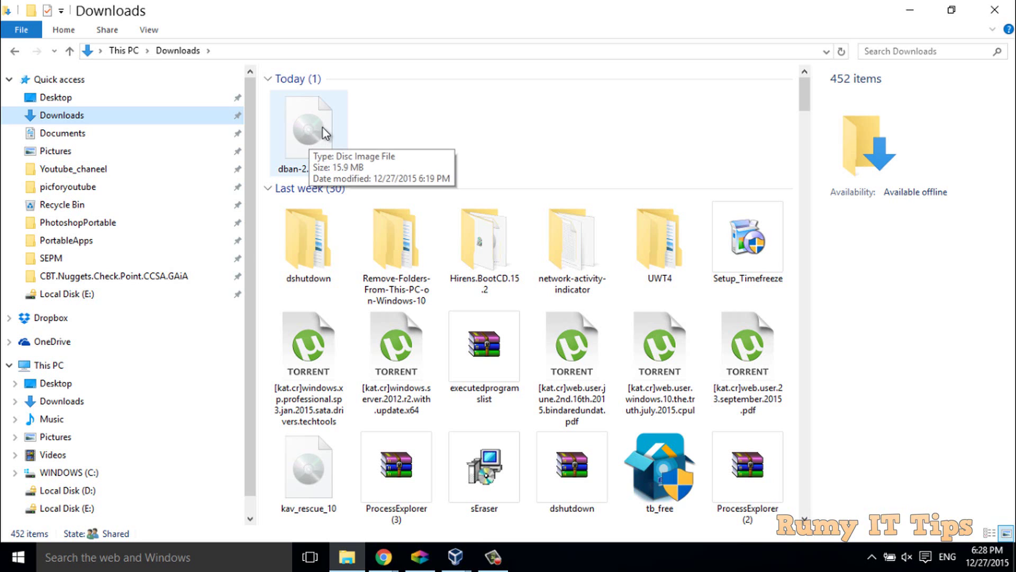
Step: Open Burn disc image for dban-2.3.0_i586, cancel it, then switch to the DBAN virtual machine
left_click(323, 128)
right_click(323, 129)
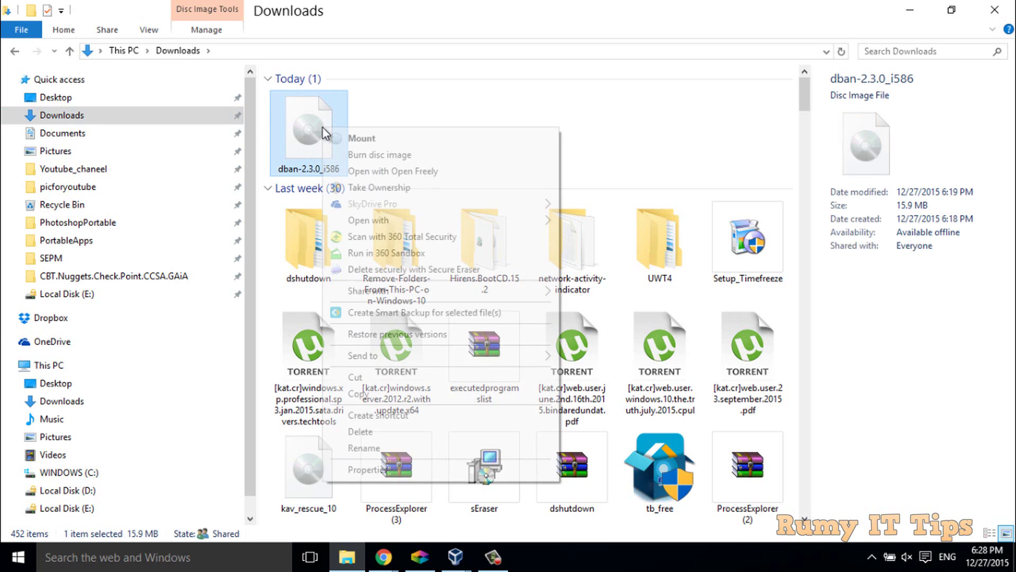
left_click(430, 155)
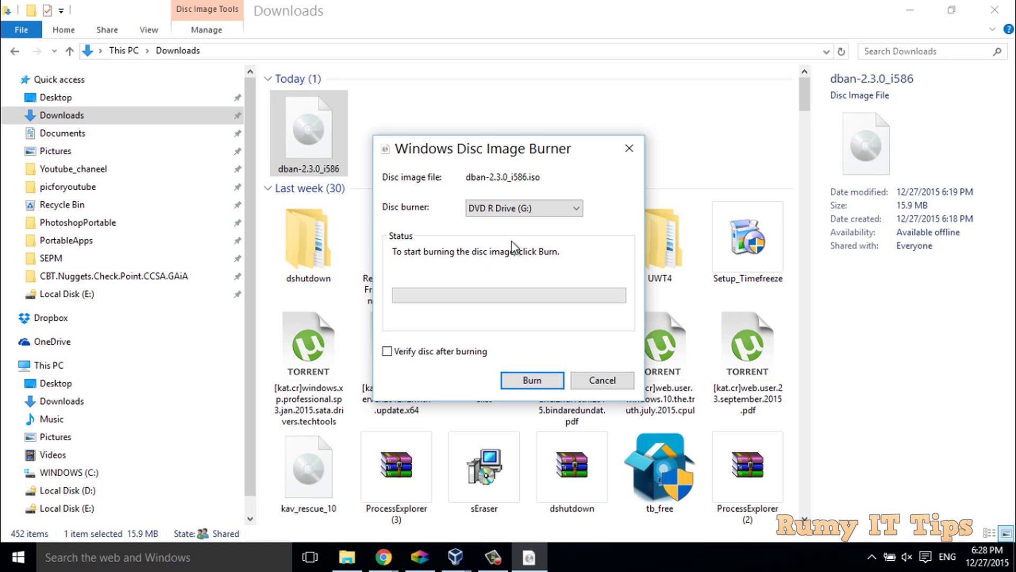
left_click(591, 382)
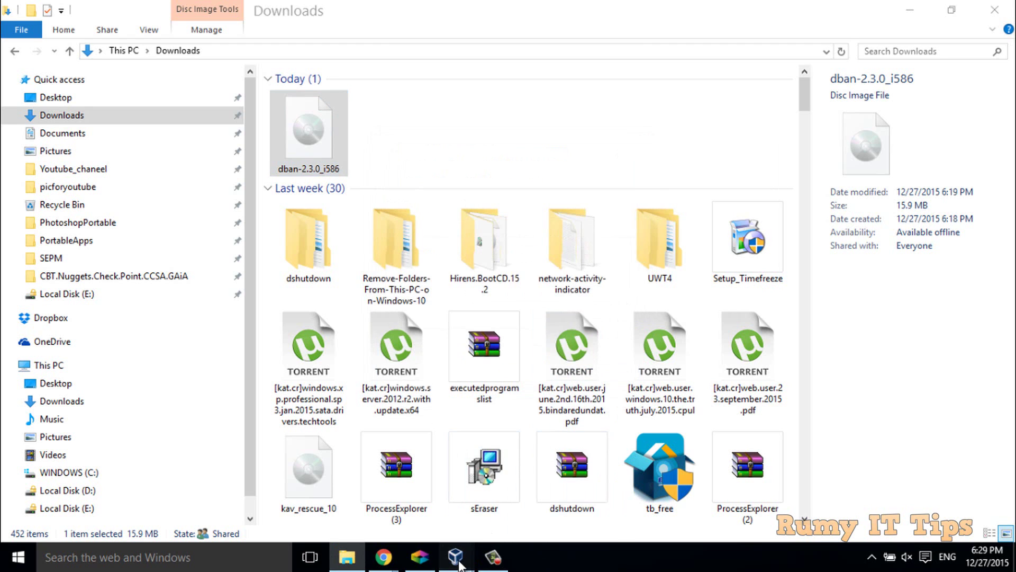
mouse_move(459, 561)
left_click(532, 507)
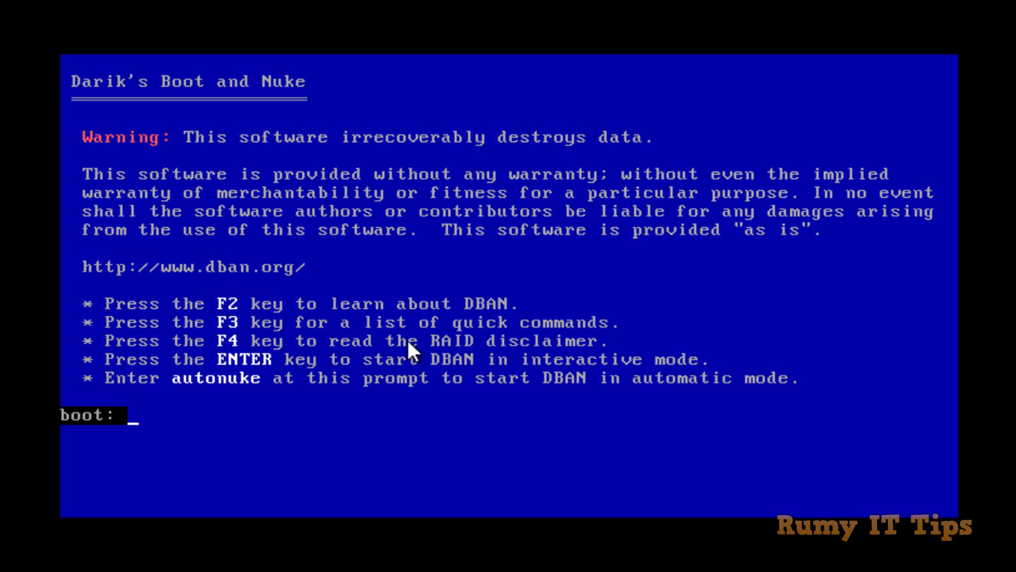
Step: Show DBAN's quick commands list and start it in autonuke mode from the boot prompt
key("F3")
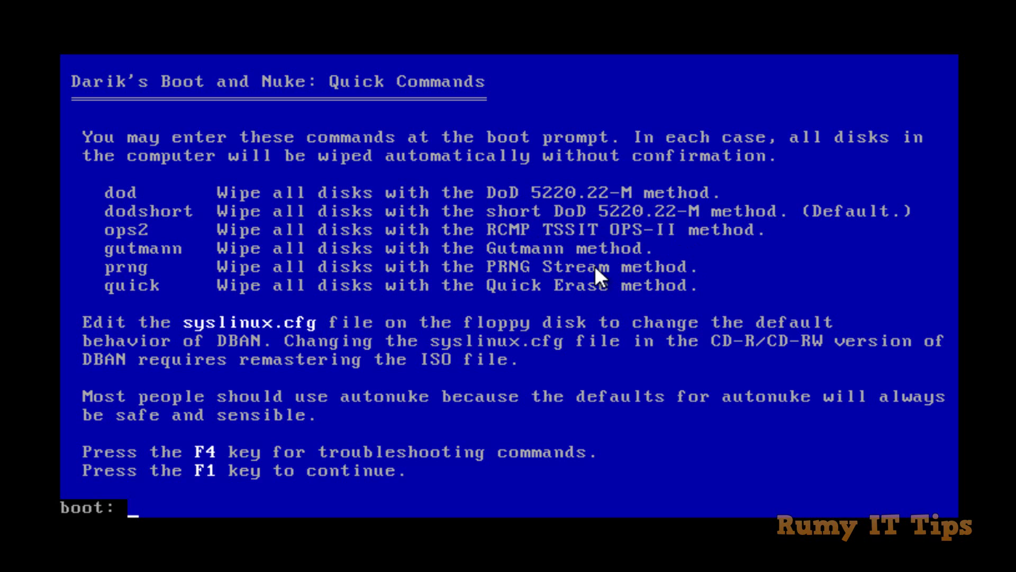
type("aut")
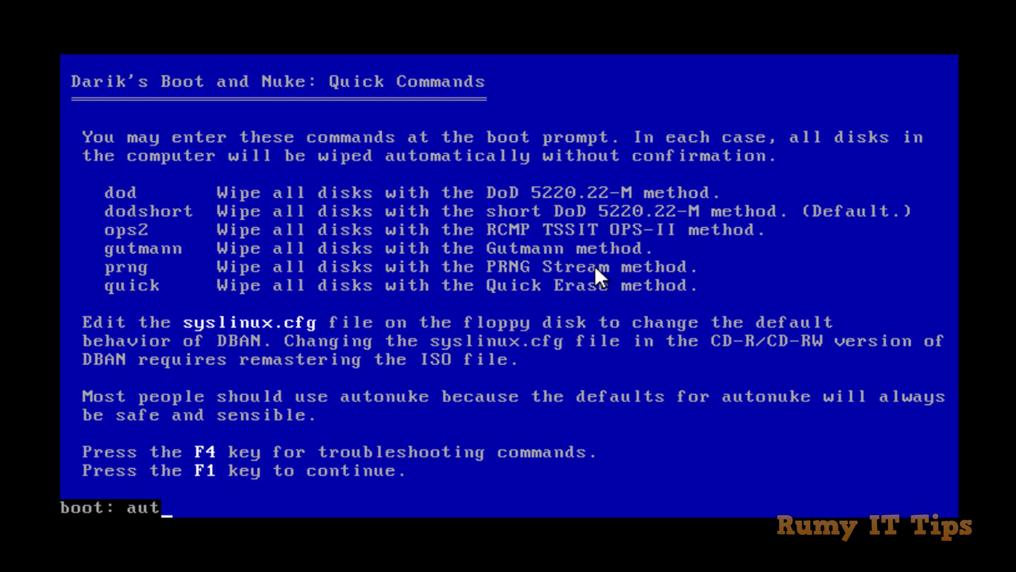
type("onuke")
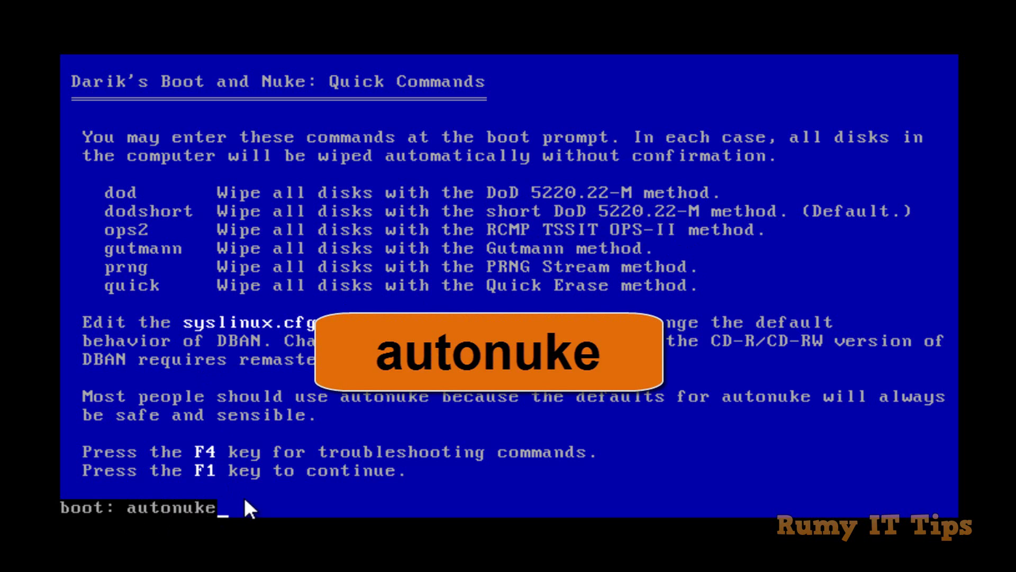
key("Return")
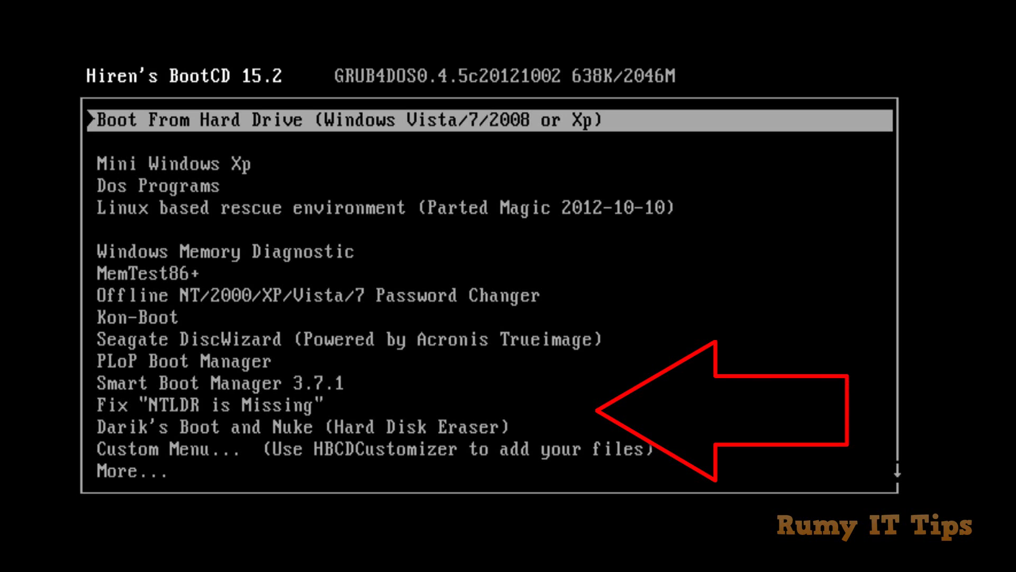
Step: Launch Darik's Boot and Nuke (Hard Disk Eraser) from the Hiren's BootCD 15.2 menu
key("Down")
key("Down")
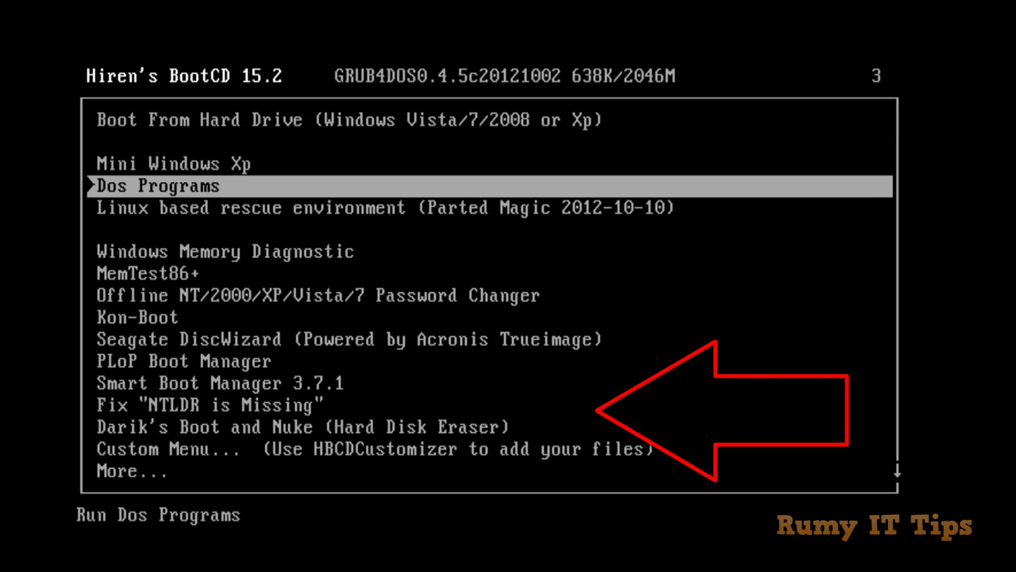
key("Down")
key("Down")
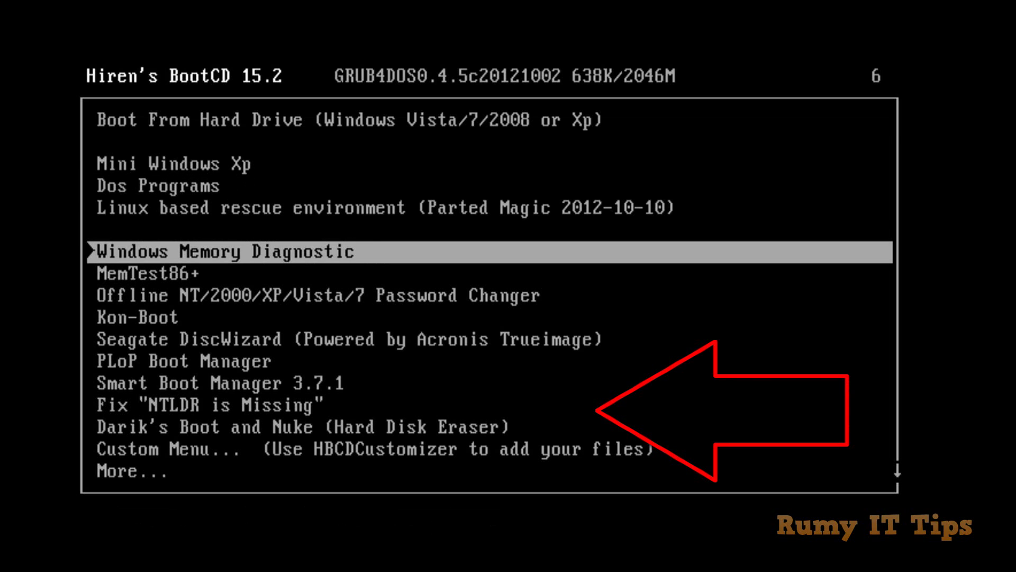
key("Down")
key("Down")
key("Down")
key("Down")
key("Down")
key("Down")
key("Down")
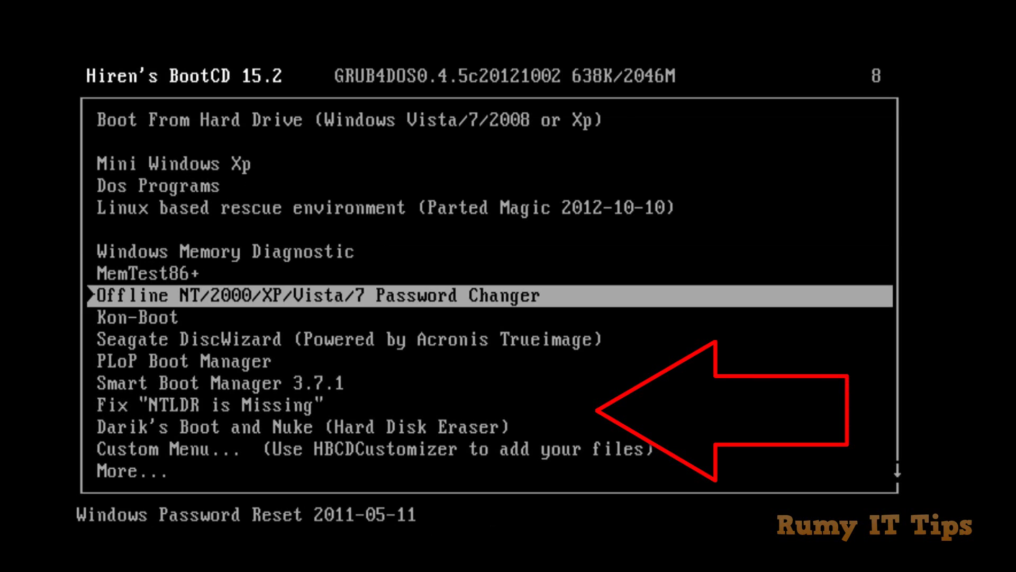
key("Down")
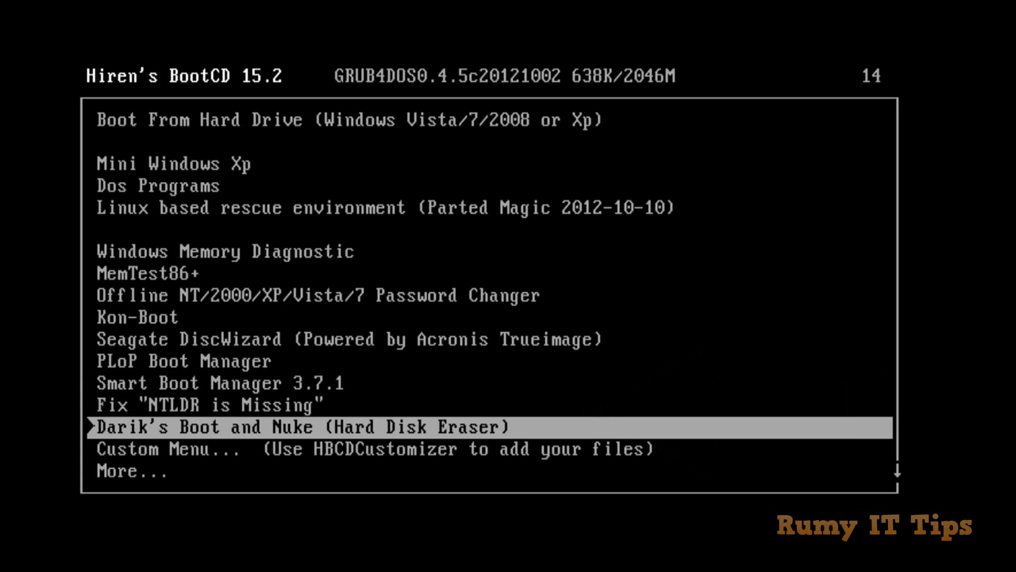
key("Return")
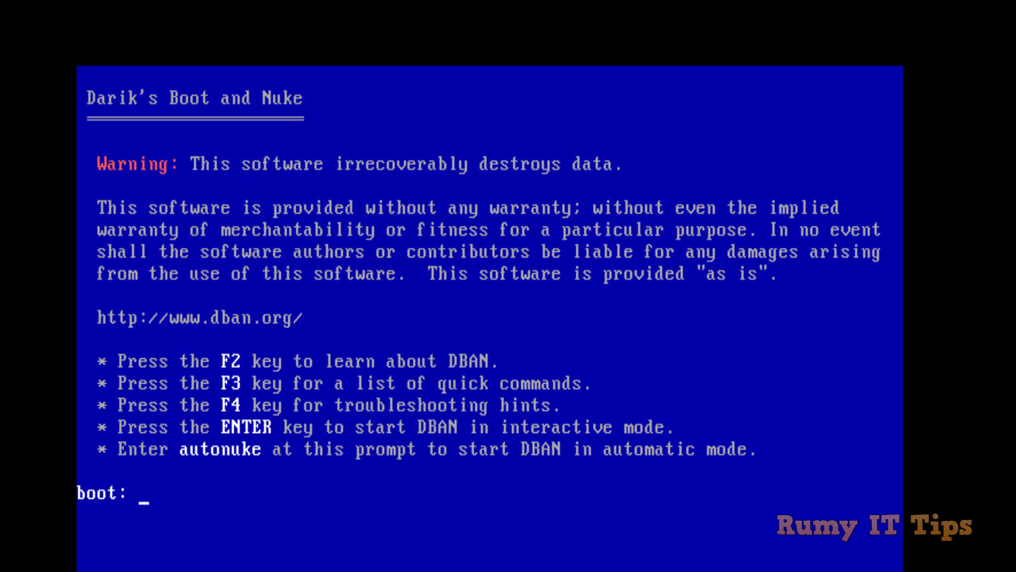